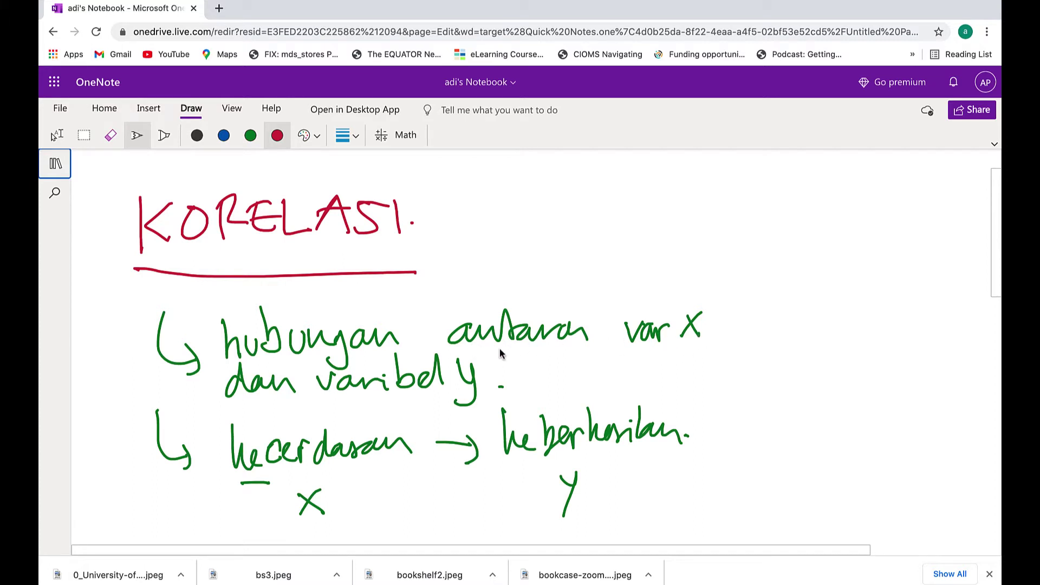
# Underline "var X", "varibel Y" and the X and Y labels below the kecerdasan–keberhasilan example in red ink.
pyautogui.moveTo(623, 347); pyautogui.dragTo(711, 341)
pyautogui.moveTo(333, 399); pyautogui.dragTo(496, 396)
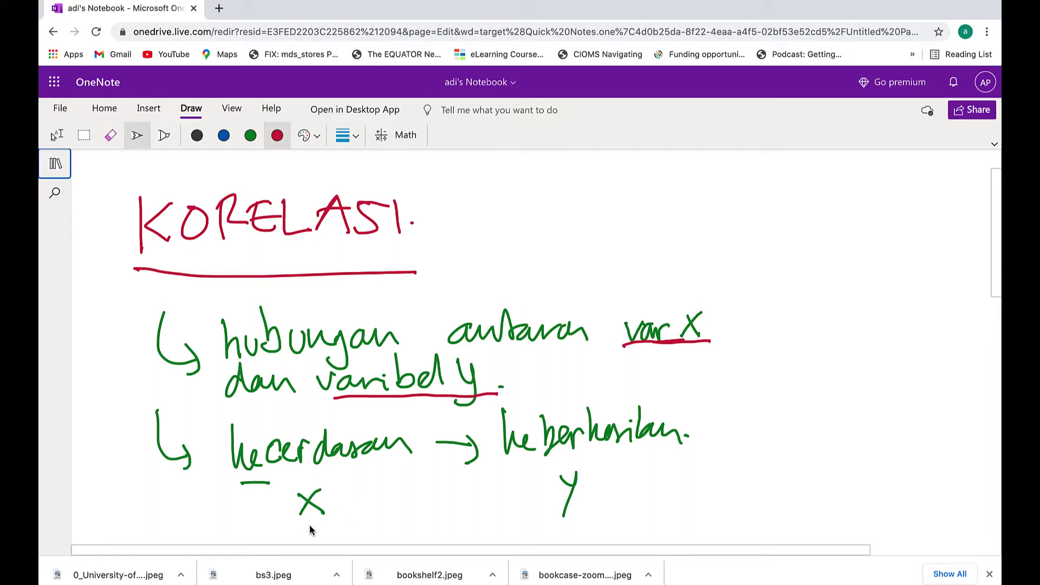
pyautogui.moveTo(300, 523); pyautogui.dragTo(320, 520)
pyautogui.moveTo(557, 519); pyautogui.dragTo(580, 519)
# Add small red tick marks beside the "mat" and "baca" axis labels of the hand-drawn scatter plot.
pyautogui.scroll(-2, 630, 458)
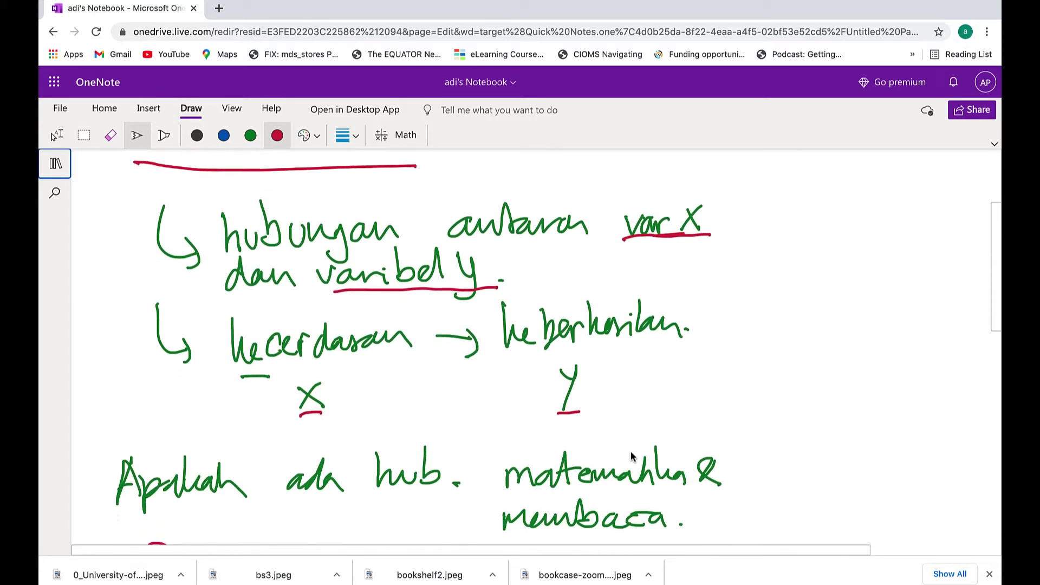
pyautogui.scroll(-2, 632, 456)
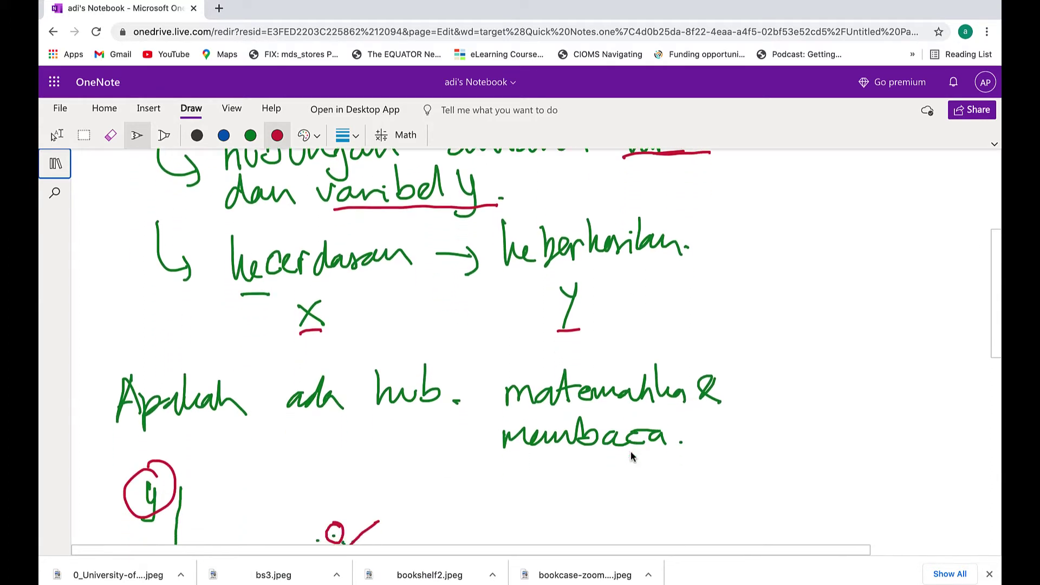
pyautogui.scroll(-1, 631, 457)
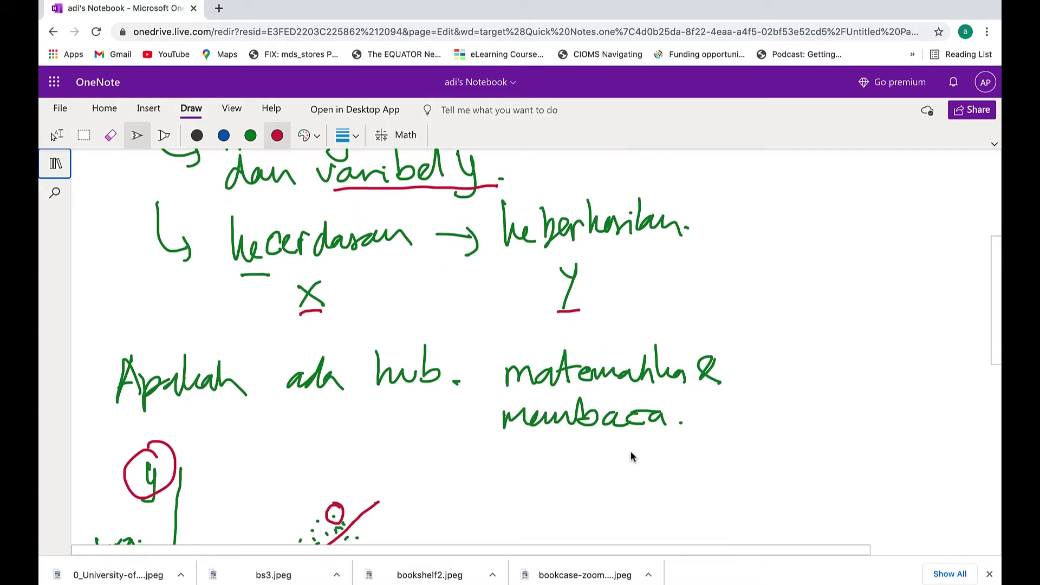
pyautogui.scroll(1, 631, 456)
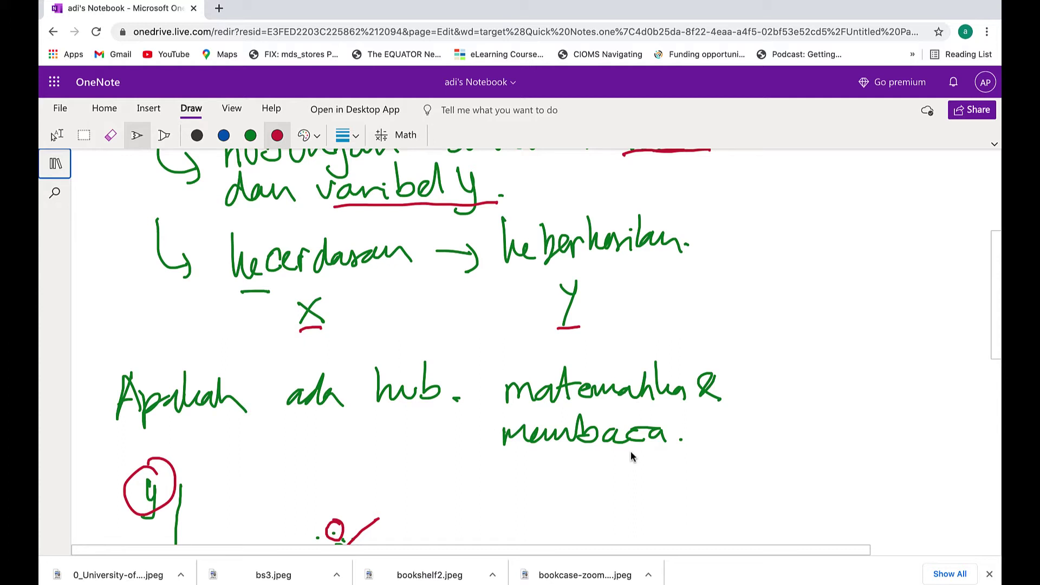
pyautogui.scroll(-1, 632, 457)
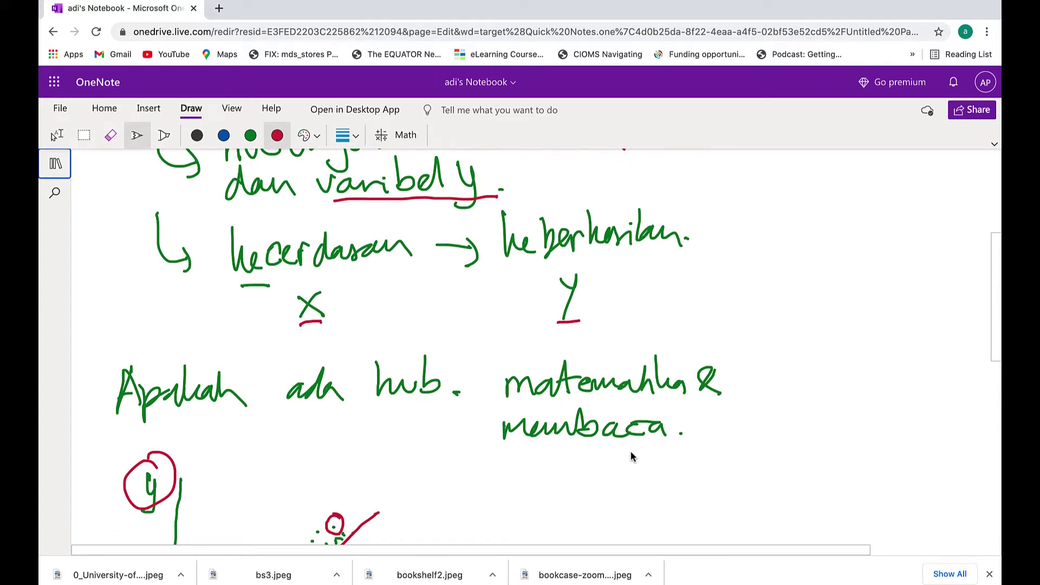
pyautogui.scroll(1, 632, 456)
pyautogui.scroll(-5, 631, 457)
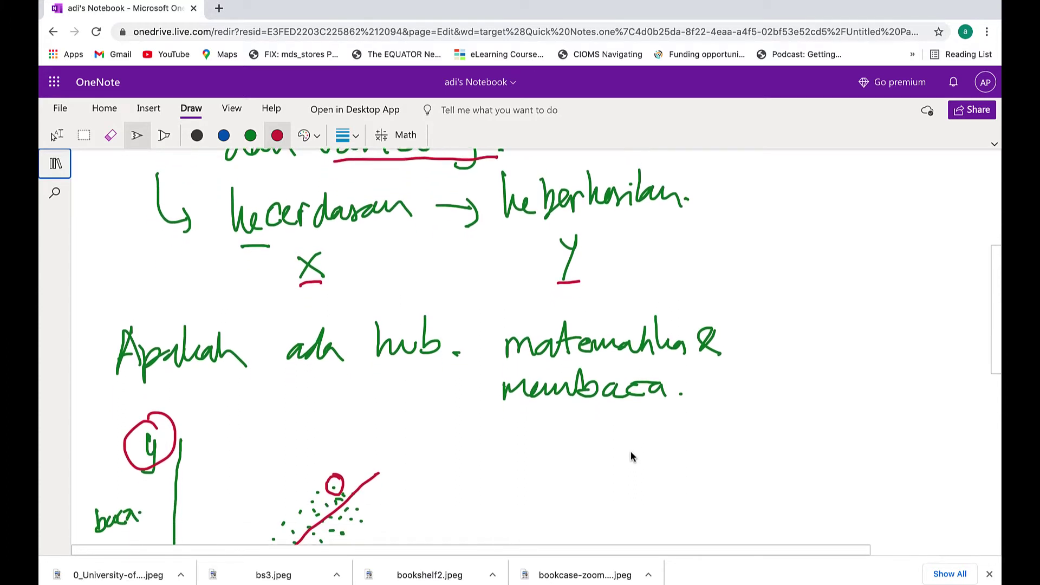
pyautogui.scroll(-1, 631, 453)
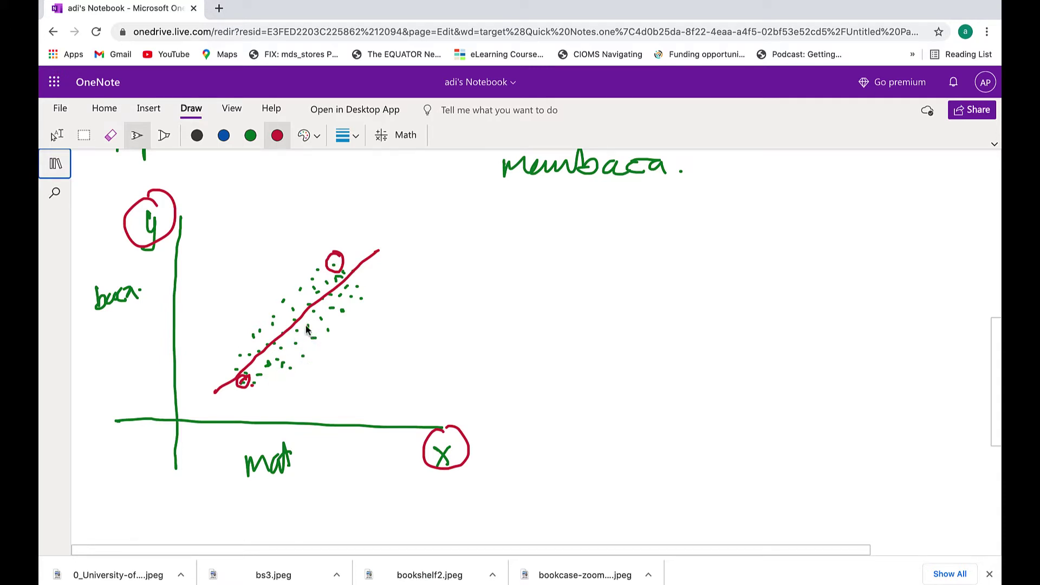
pyautogui.moveTo(292, 442); pyautogui.dragTo(302, 459)
pyautogui.moveTo(142, 293); pyautogui.dragTo(155, 288)
# Handwrite "uji korelasi" in red ink beside the scatter plot, below the line about matematika and membaca.
pyautogui.scroll(2, 154, 288)
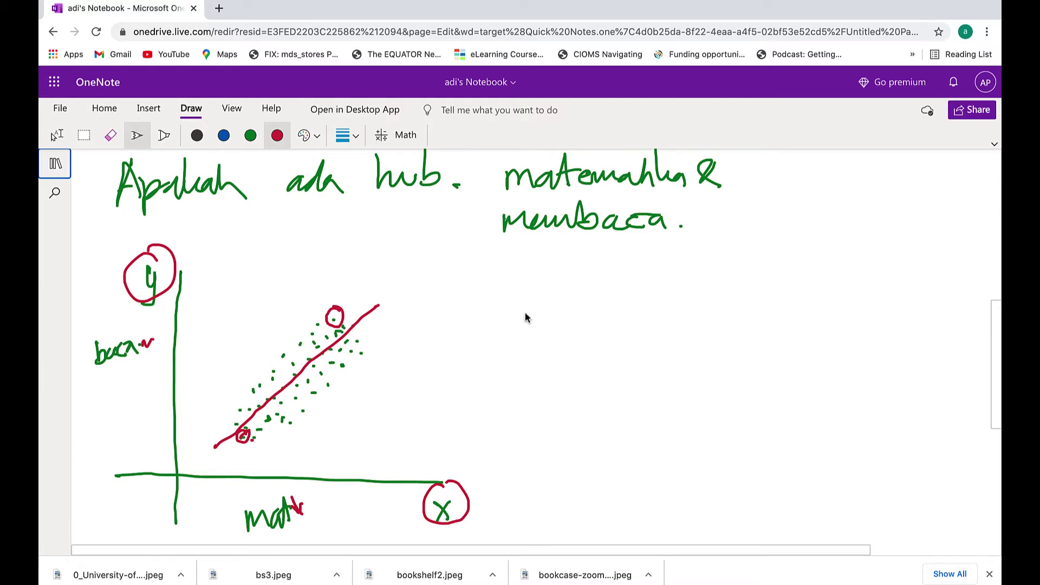
pyautogui.moveTo(510, 311); pyautogui.dragTo(524, 312)
pyautogui.moveTo(529, 309)
pyautogui.mouseDown()
pyautogui.moveTo(538, 338)
pyautogui.moveTo(550, 324)
pyautogui.mouseUp()
pyautogui.moveTo(543, 296)
pyautogui.mouseDown()
pyautogui.moveTo(524, 293)
pyautogui.moveTo(605, 315)
pyautogui.moveTo(610, 300)
pyautogui.mouseUp()
pyautogui.moveTo(620, 299)
pyautogui.mouseDown()
pyautogui.moveTo(704, 307)
pyautogui.moveTo(696, 286)
pyautogui.mouseUp()
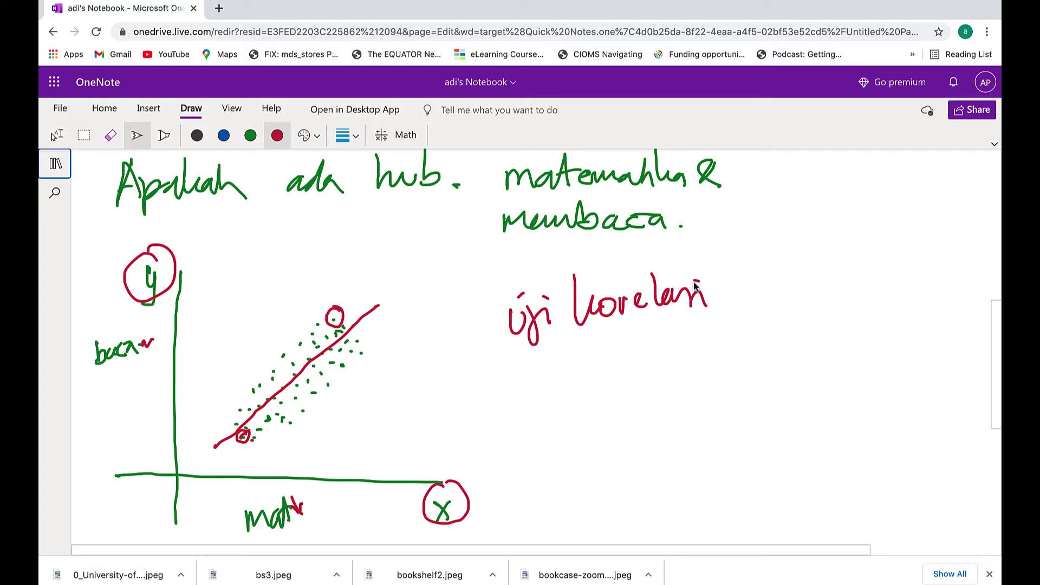
# Switch to jamovi and open the recent data file PISA_MSU.dta.
pyautogui.hotkey('ctrl', 'Right')
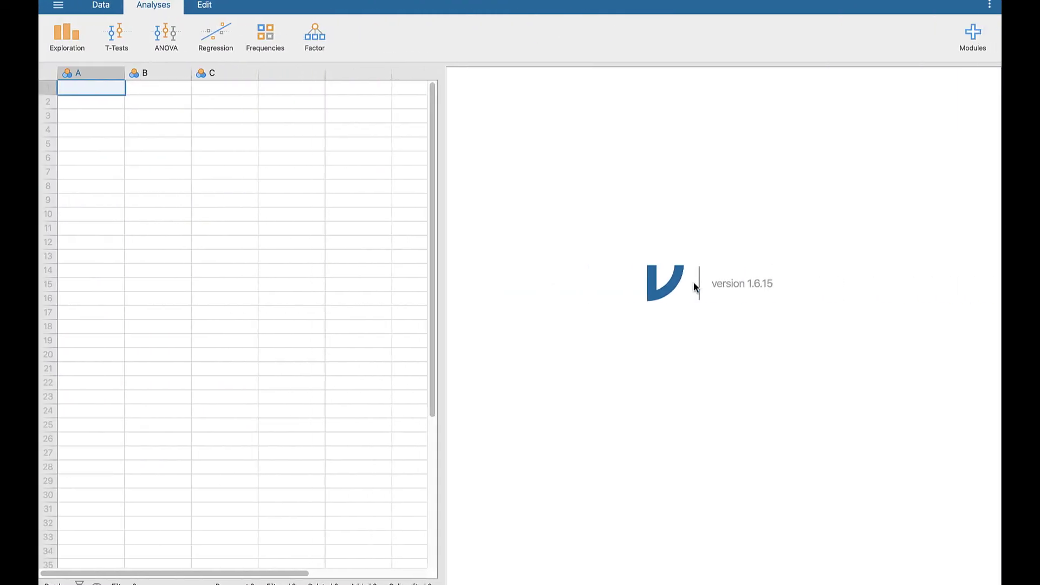
pyautogui.moveTo(91, 14)
pyautogui.click(58, 7)
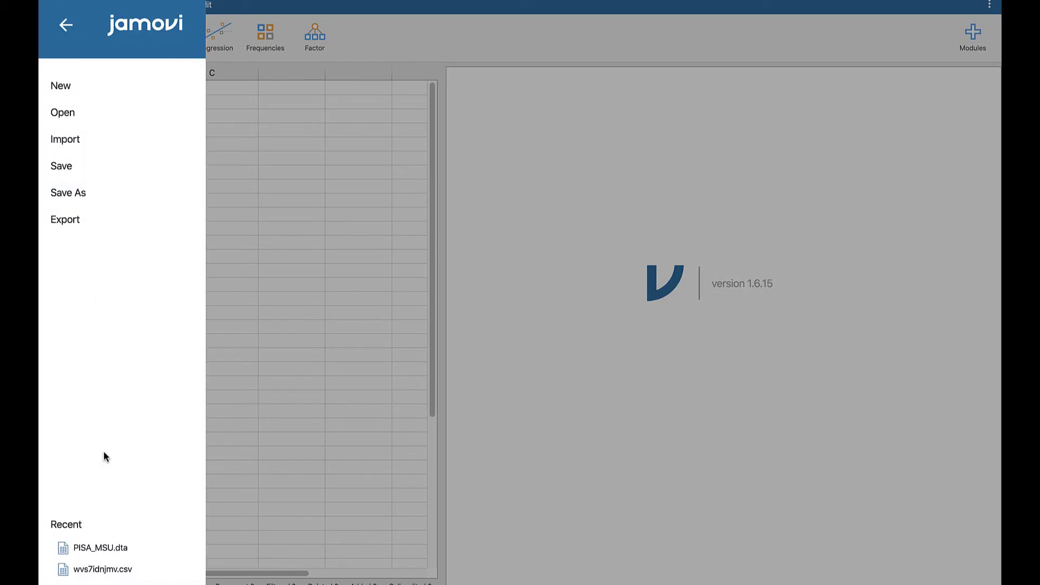
pyautogui.click(103, 550)
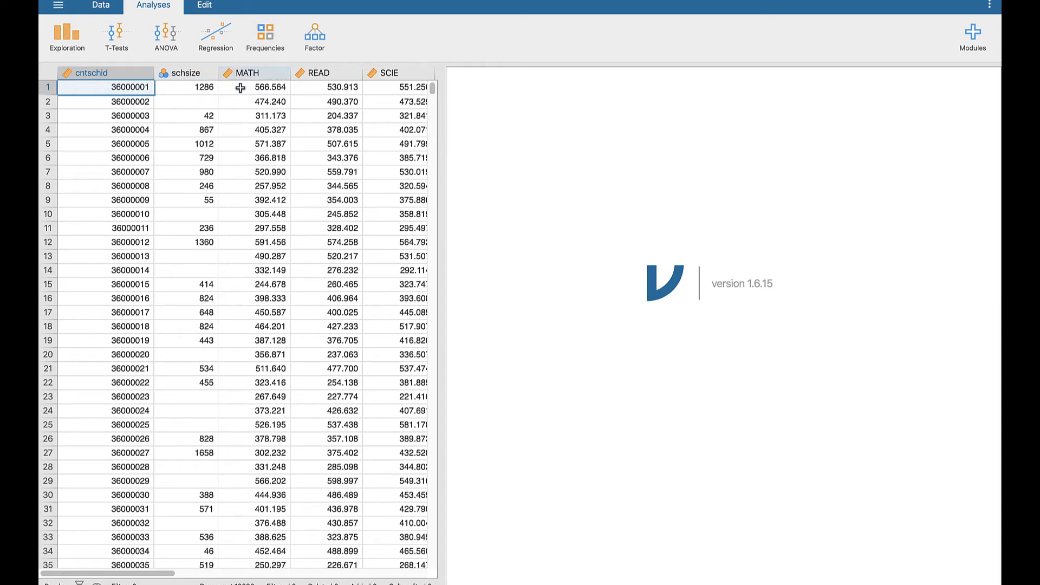
# Examine the dataset's MATH, READ, SCIE, FACIL, PUBLIC, URBAN, GROWTH and FEMALE columns one after another.
pyautogui.click(267, 75)
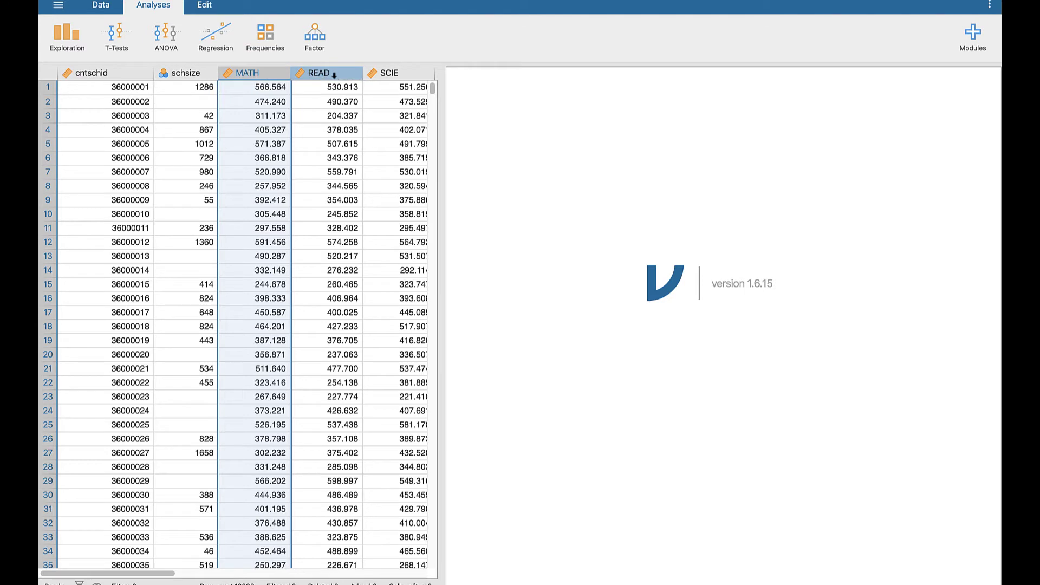
pyautogui.click(334, 75)
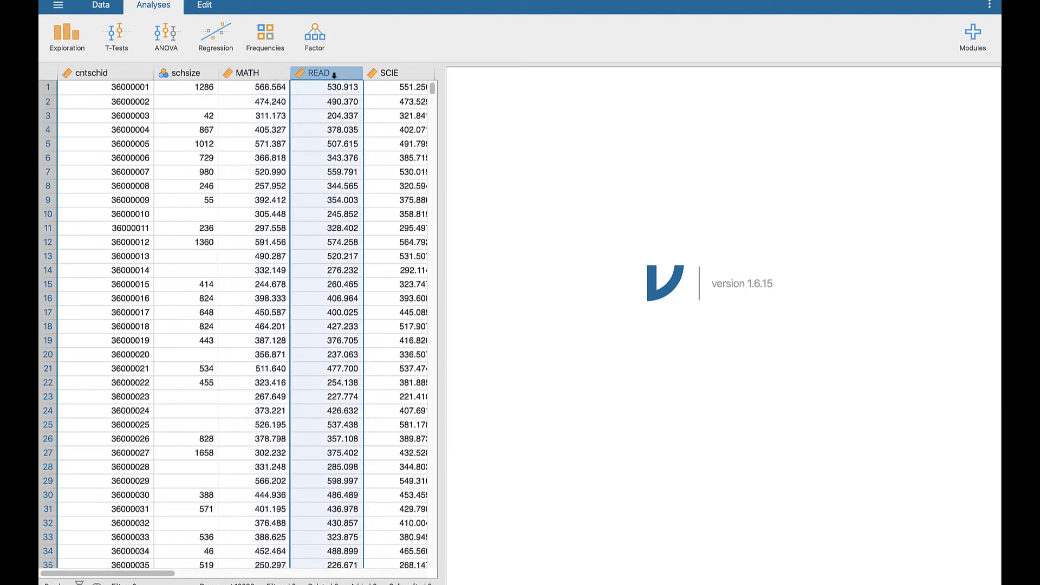
pyautogui.click(388, 73)
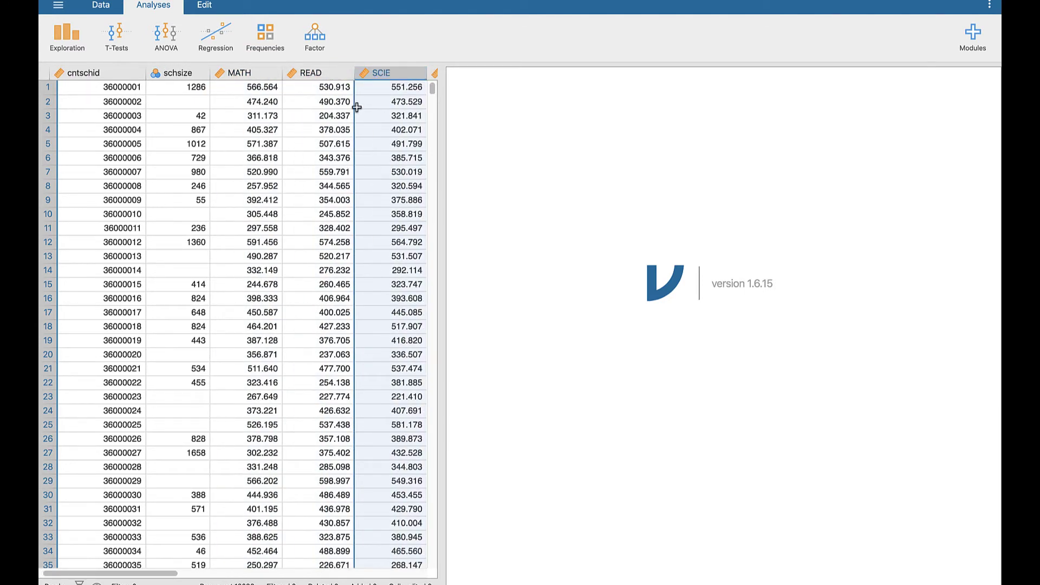
pyautogui.hscroll(5, 357, 107)
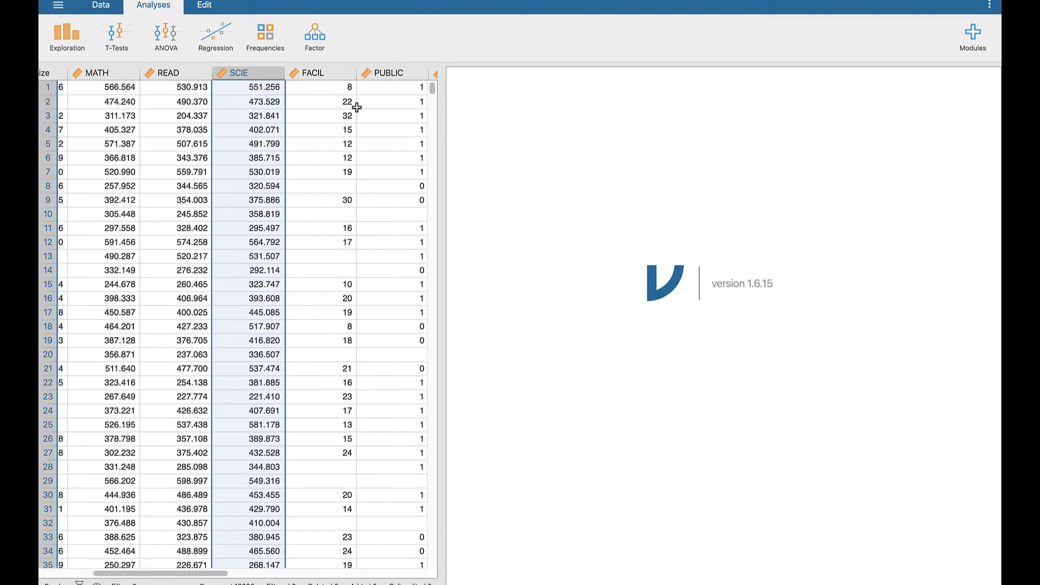
pyautogui.click(312, 73)
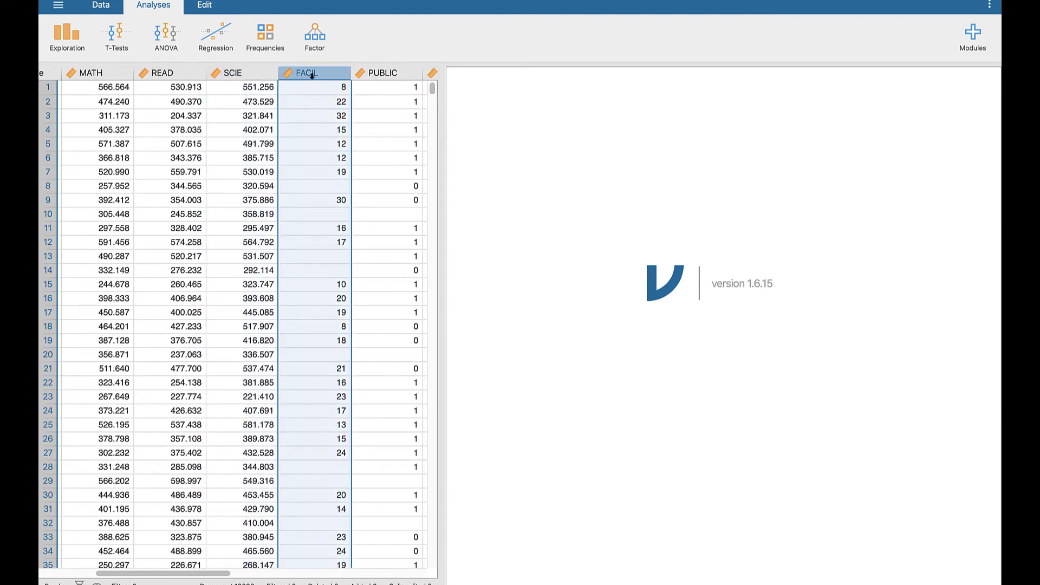
pyautogui.click(370, 75)
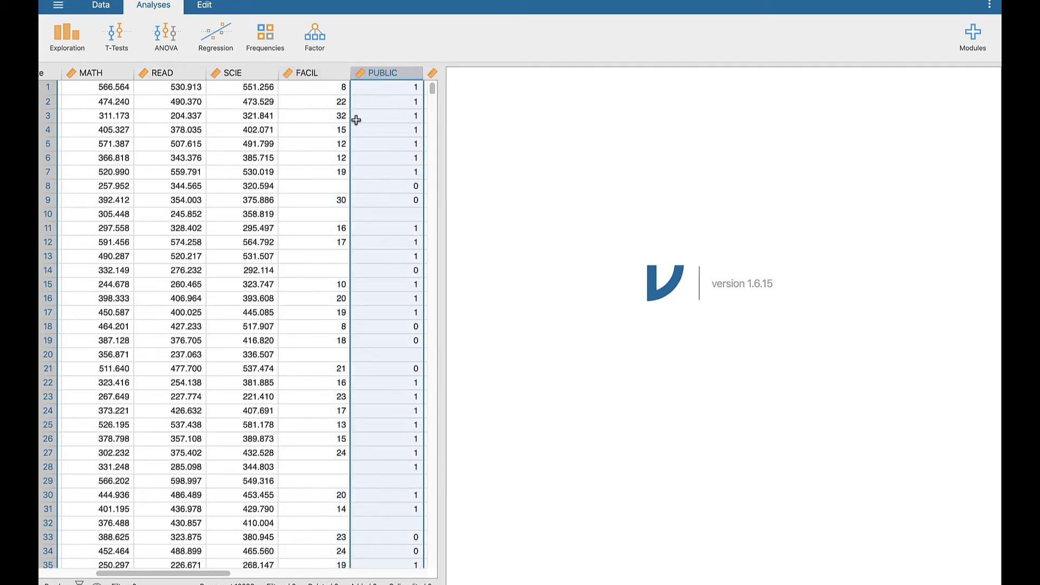
pyautogui.hscroll(3, 354, 97)
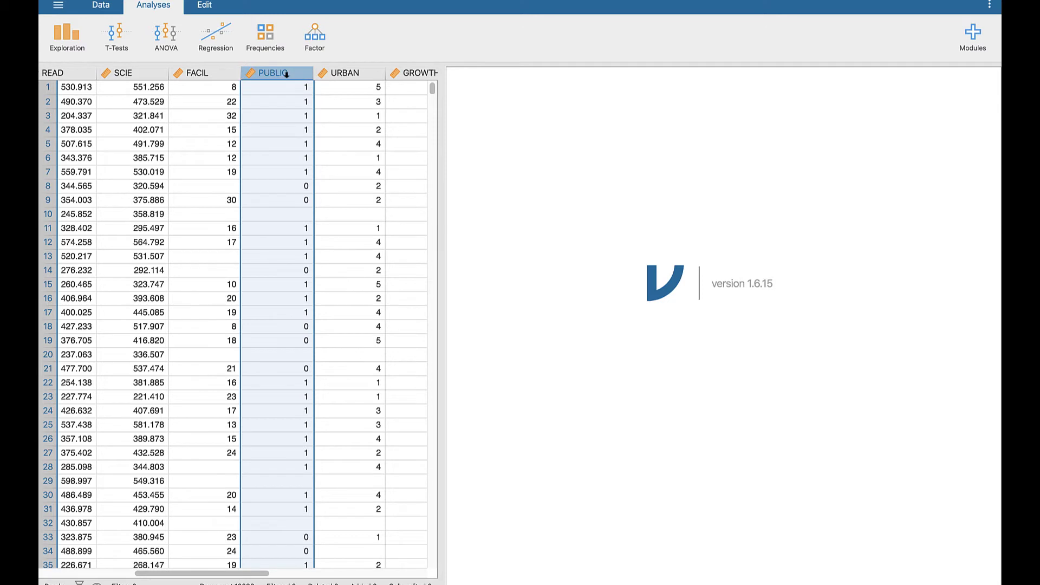
pyautogui.click(347, 74)
pyautogui.hscroll(3, 349, 112)
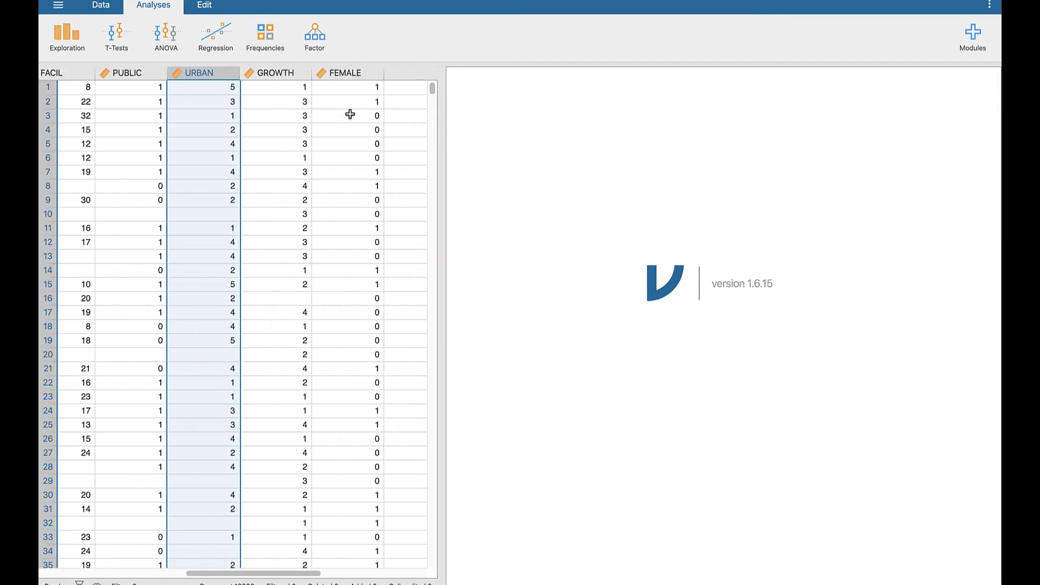
pyautogui.click(282, 74)
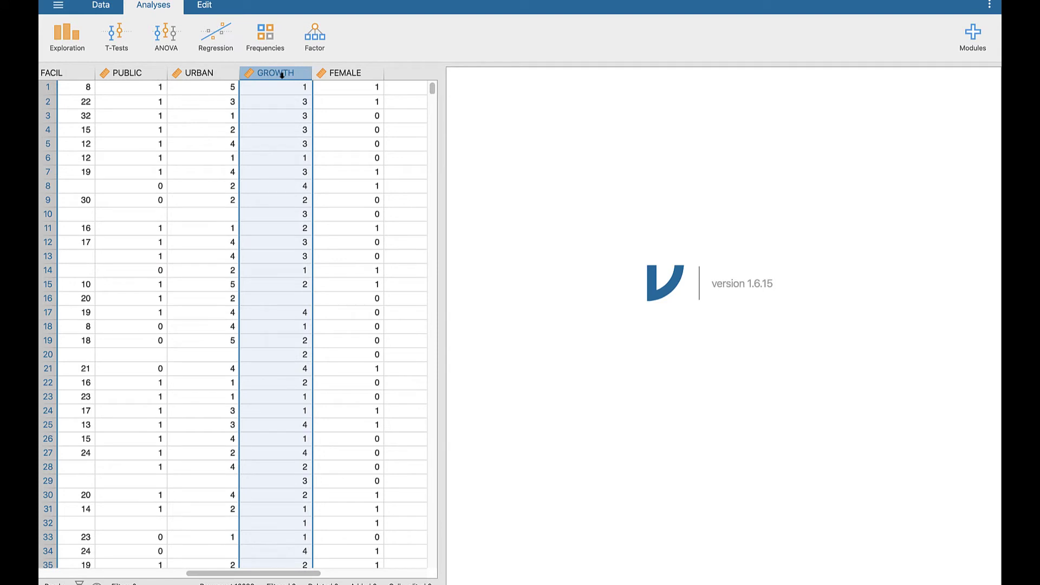
pyautogui.click(341, 72)
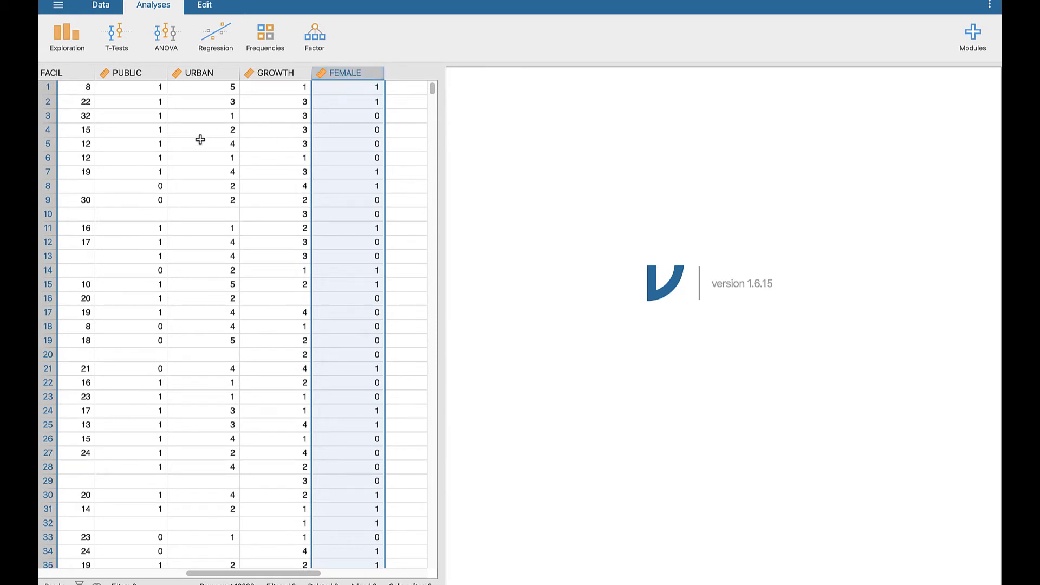
pyautogui.hscroll(-10, 224, 146)
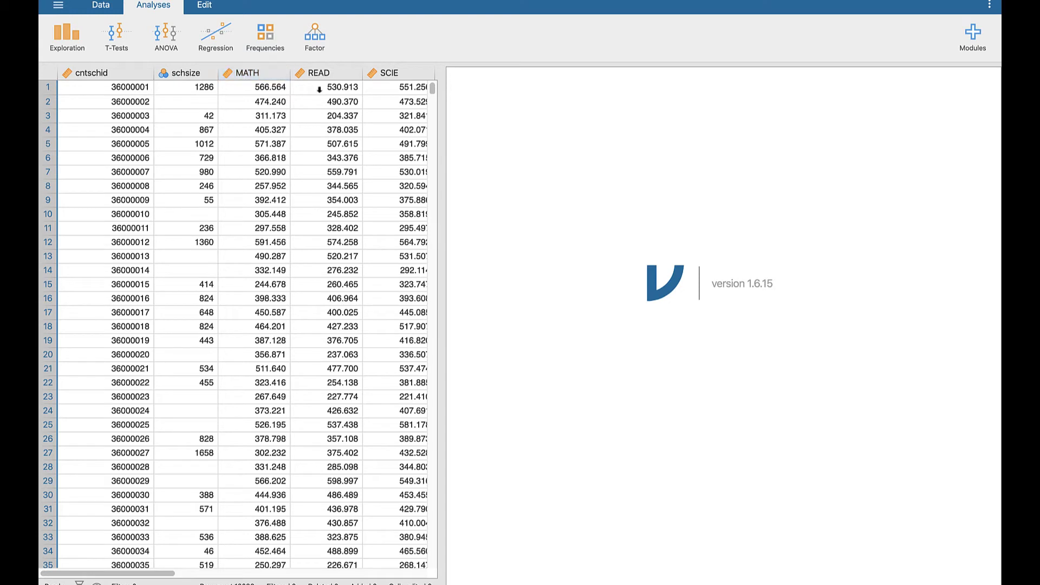
# Create a Correlation Matrix analysis with MATH and READ as its variables.
pyautogui.click(219, 47)
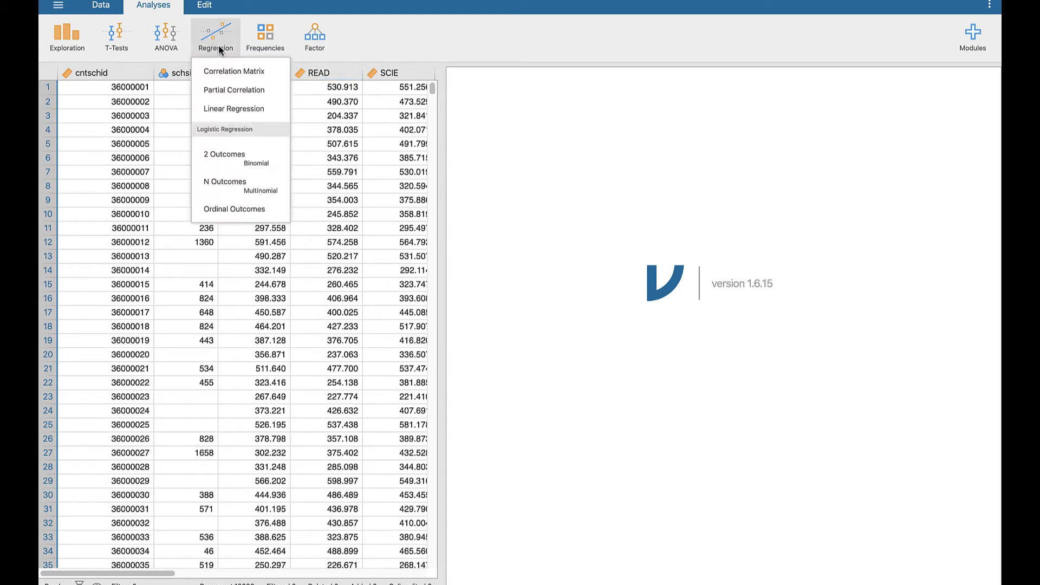
pyautogui.click(231, 75)
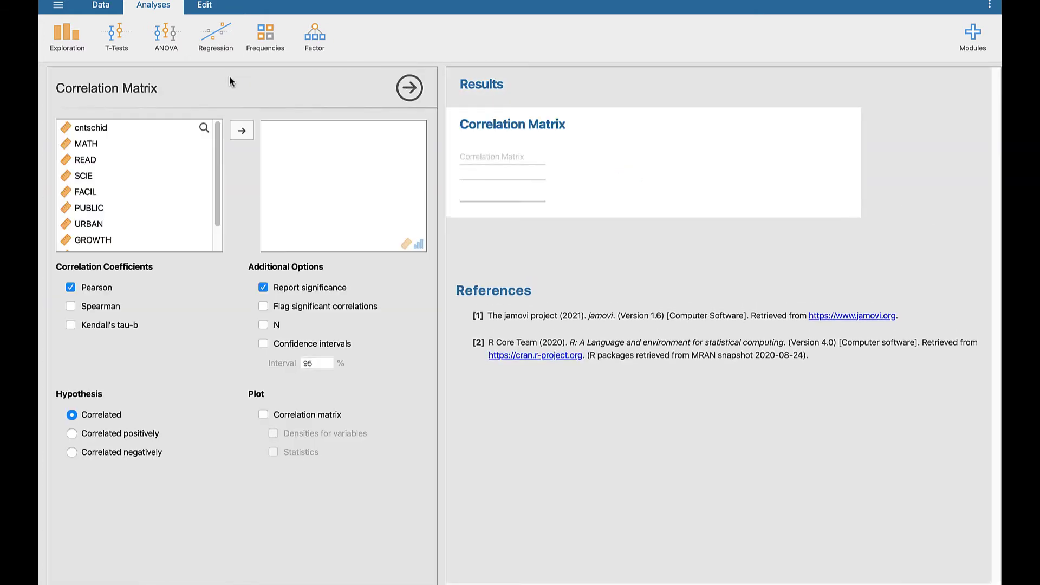
pyautogui.click(91, 146)
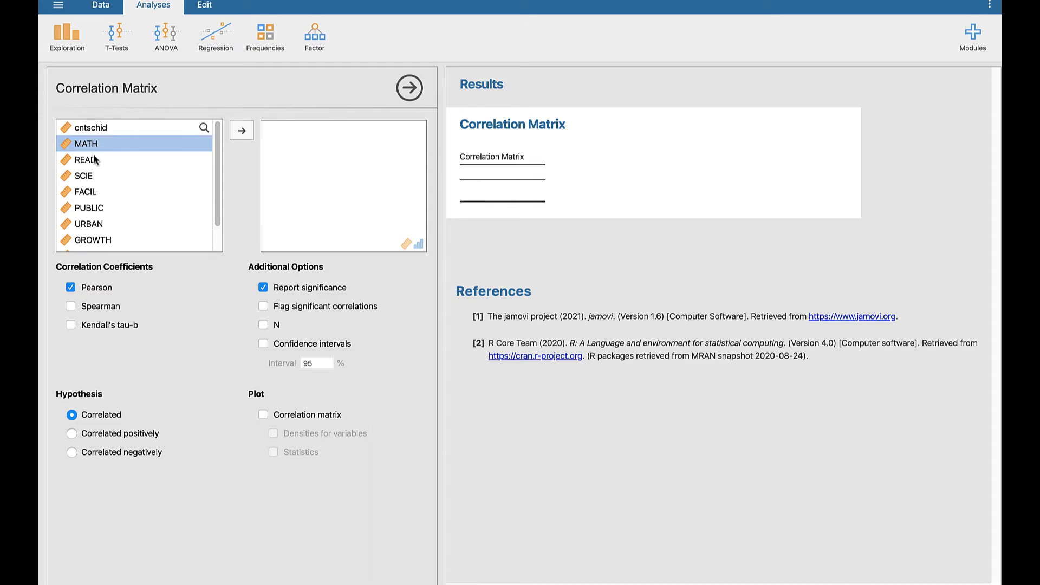
pyautogui.keyDown('shift'); pyautogui.click(103, 159); pyautogui.keyUp('shift')
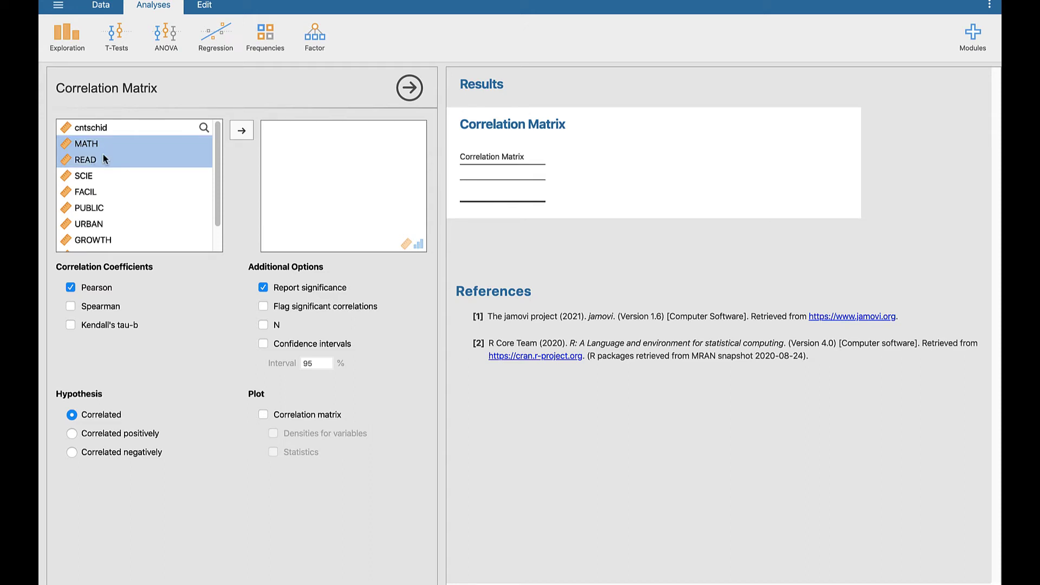
pyautogui.click(240, 132)
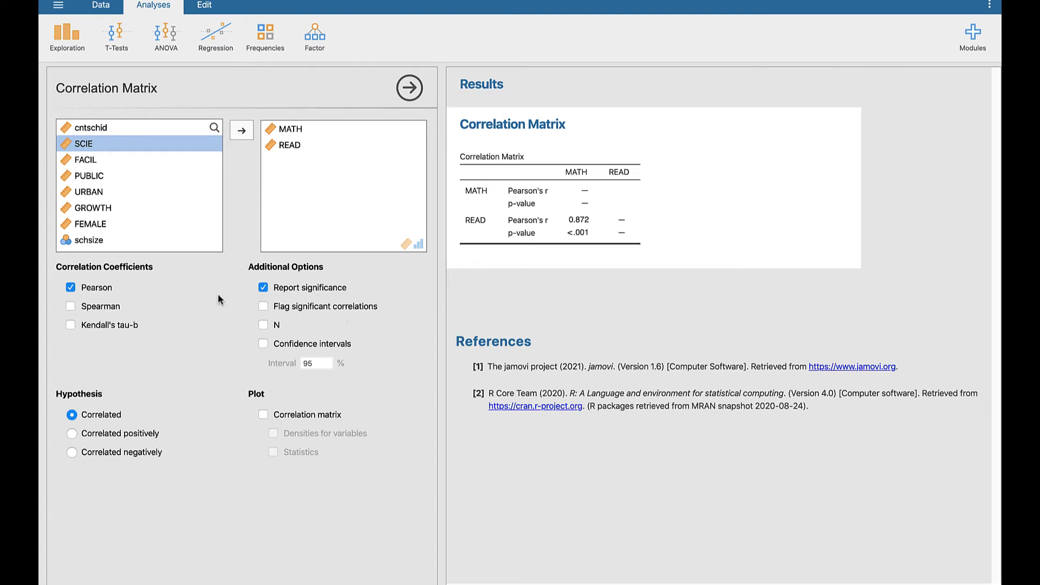
# Flag significant correlations, report N, and add the correlation matrix plot to the MATH–READ analysis.
pyautogui.click(264, 308)
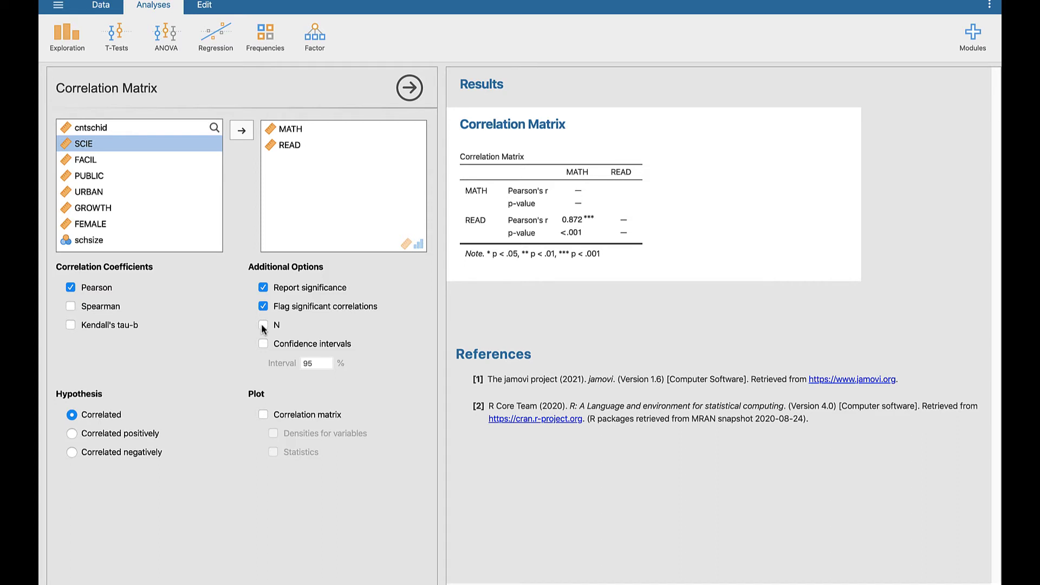
pyautogui.click(263, 326)
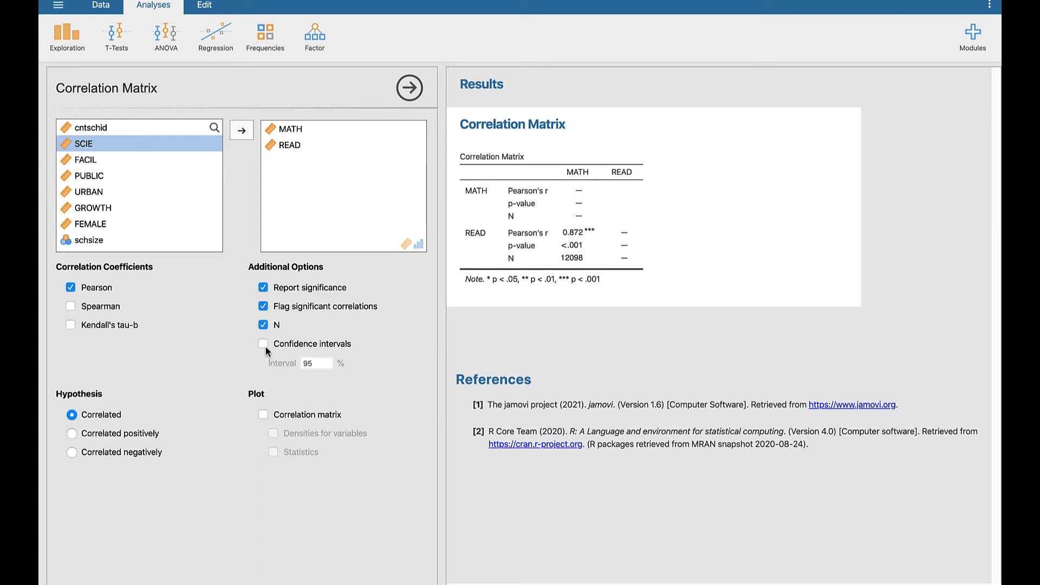
pyautogui.click(263, 415)
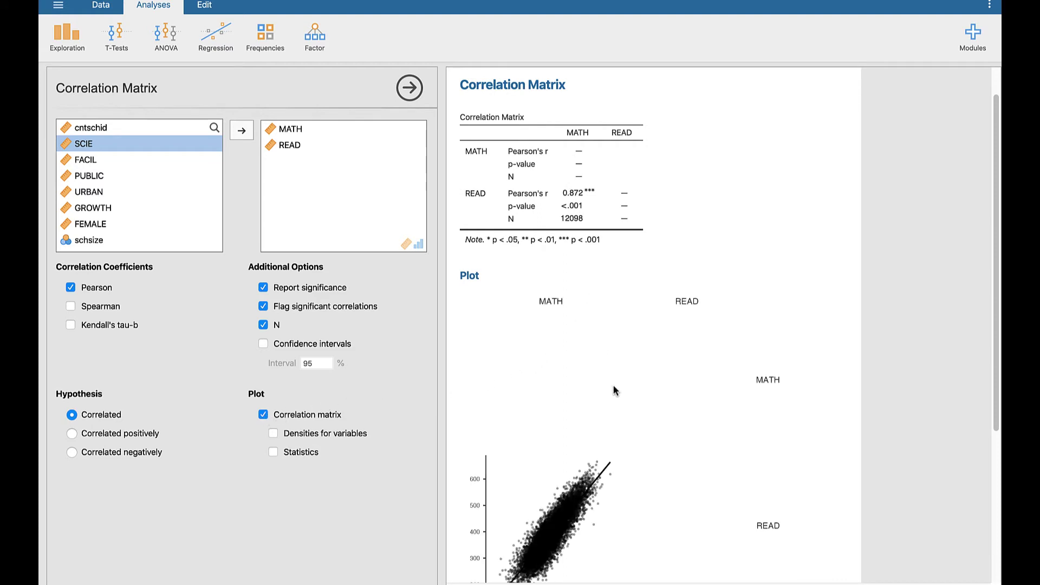
pyautogui.scroll(-1, 613, 386)
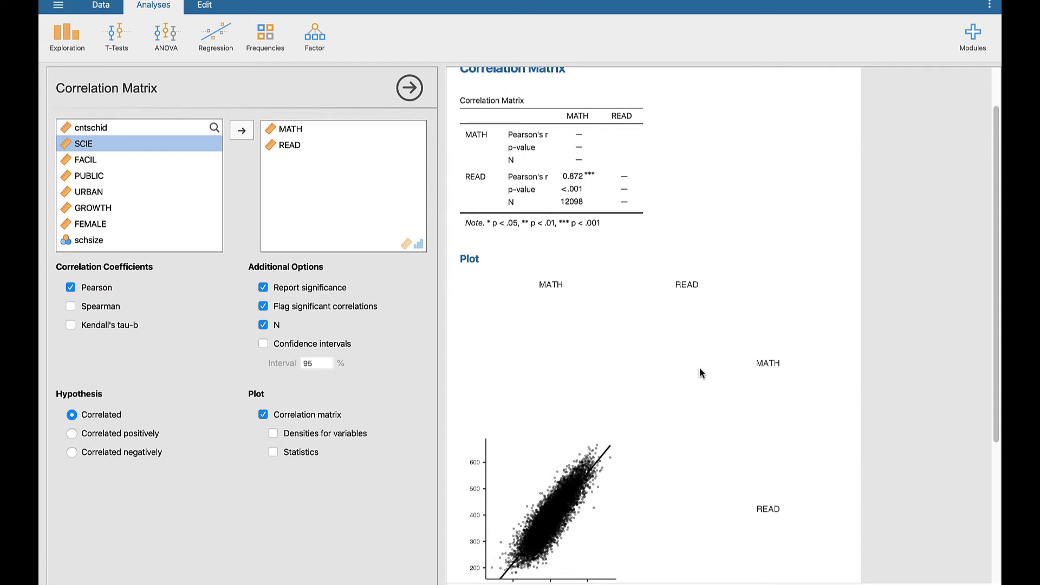
pyautogui.scroll(1, 700, 368)
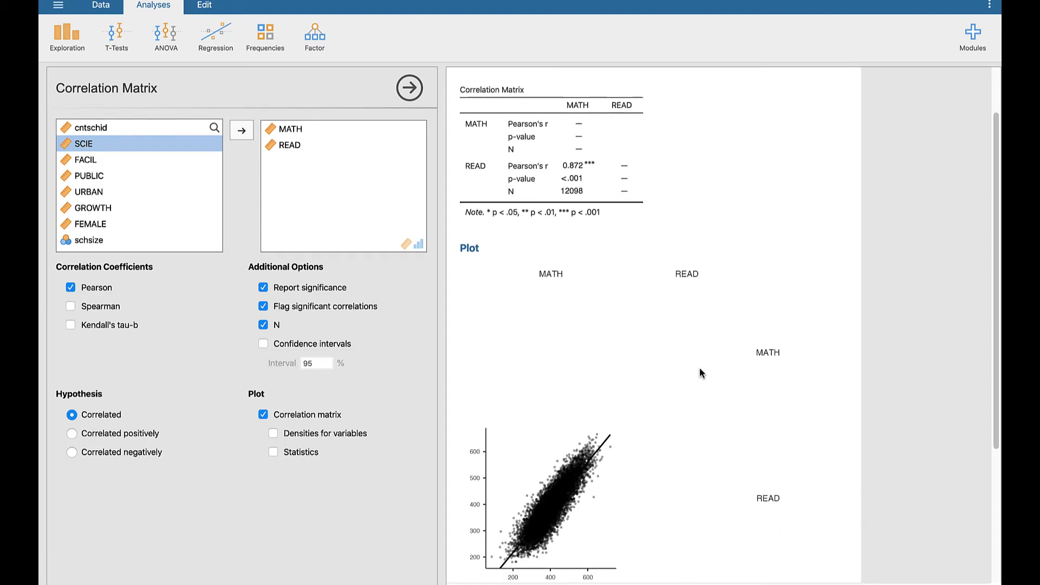
pyautogui.scroll(-1, 700, 367)
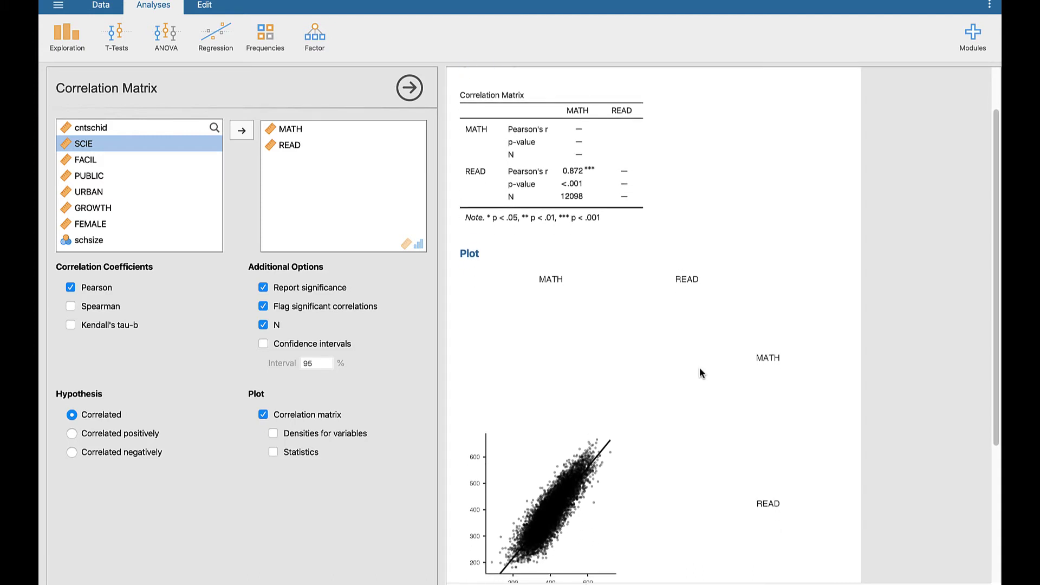
# Start the screen annotation tool and label MATH as X and READ as Y in green on the correlation table.
pyautogui.scroll(-1, 700, 367)
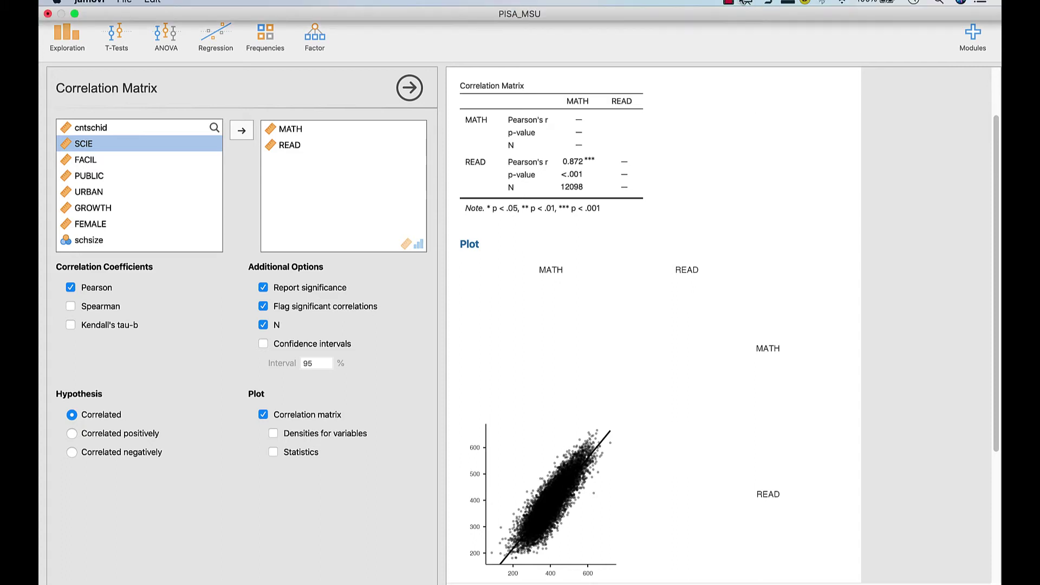
pyautogui.click(748, 1)
pyautogui.click(759, 17)
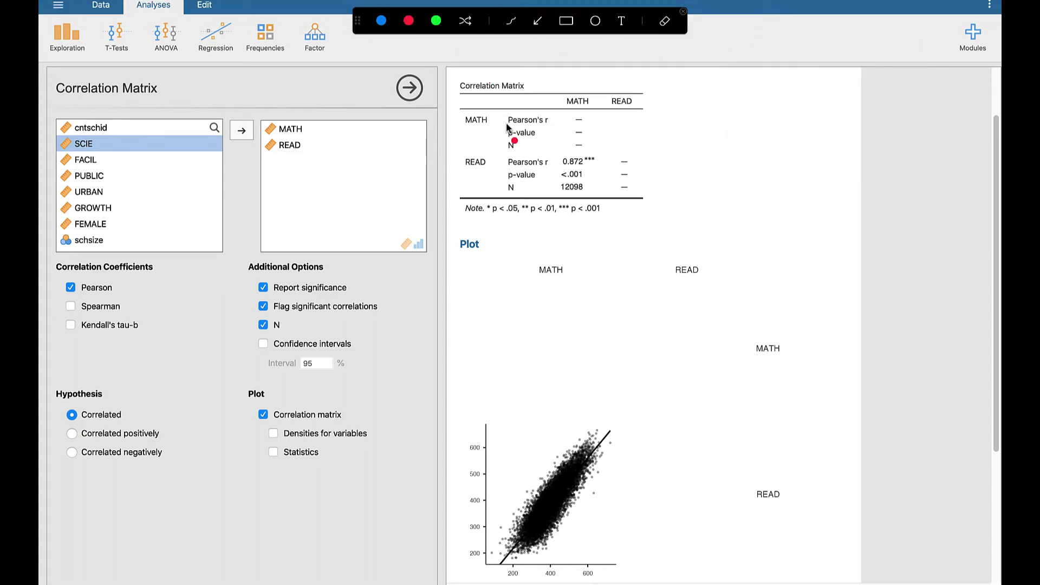
pyautogui.click(436, 21)
pyautogui.moveTo(488, 122); pyautogui.dragTo(475, 137)
pyautogui.moveTo(477, 123)
pyautogui.mouseDown()
pyautogui.moveTo(489, 134)
pyautogui.moveTo(479, 181)
pyautogui.mouseUp()
pyautogui.click(491, 128)
# Circle Pearson's r with an arrow to a handwritten "r = 0–1", underline the 1, and circle the p-value and the *** note.
pyautogui.moveTo(586, 157)
pyautogui.mouseDown()
pyautogui.moveTo(560, 158)
pyautogui.moveTo(594, 165)
pyautogui.moveTo(586, 157)
pyautogui.moveTo(665, 137)
pyautogui.mouseUp()
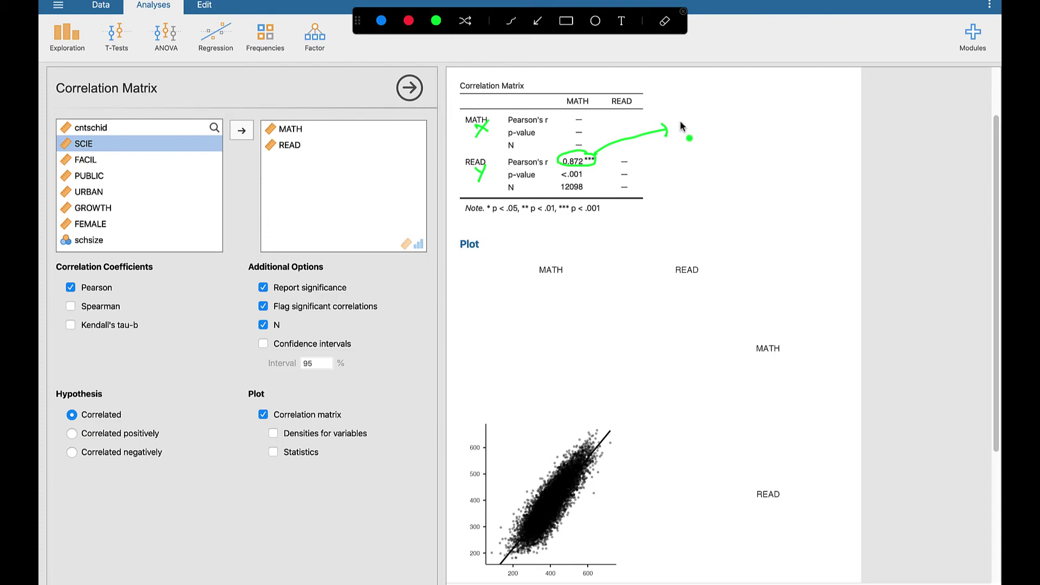
pyautogui.moveTo(690, 138)
pyautogui.mouseDown()
pyautogui.moveTo(703, 116)
pyautogui.moveTo(748, 130)
pyautogui.moveTo(754, 111)
pyautogui.moveTo(793, 128)
pyautogui.mouseUp()
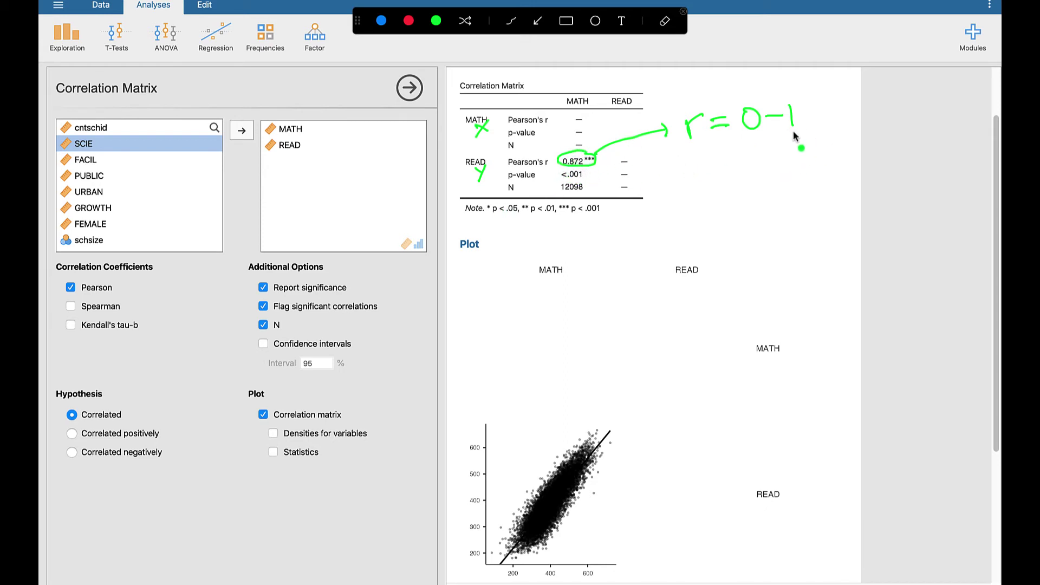
pyautogui.moveTo(790, 132); pyautogui.dragTo(801, 131)
pyautogui.moveTo(560, 164)
pyautogui.mouseDown()
pyautogui.moveTo(559, 177)
pyautogui.moveTo(589, 180)
pyautogui.moveTo(595, 162)
pyautogui.mouseUp()
pyautogui.moveTo(566, 202)
pyautogui.mouseDown()
pyautogui.moveTo(558, 216)
pyautogui.moveTo(596, 214)
pyautogui.moveTo(565, 200)
pyautogui.mouseUp()
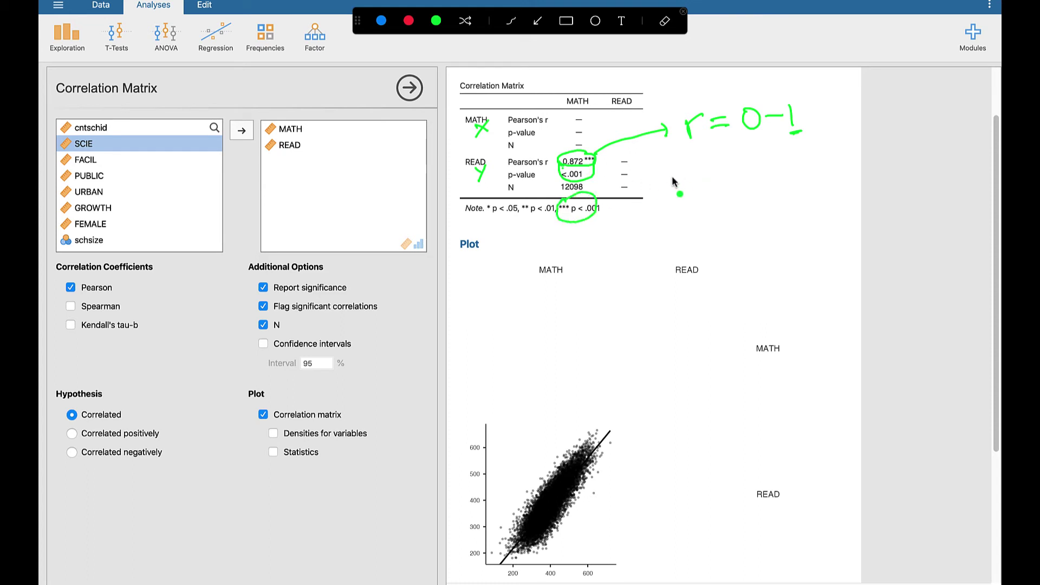
# Handwrite "hub sangat sig. matem & membaca." in green beside the correlation table and underline its key words.
pyautogui.moveTo(672, 173)
pyautogui.mouseDown()
pyautogui.moveTo(685, 187)
pyautogui.moveTo(755, 165)
pyautogui.moveTo(833, 173)
pyautogui.mouseUp()
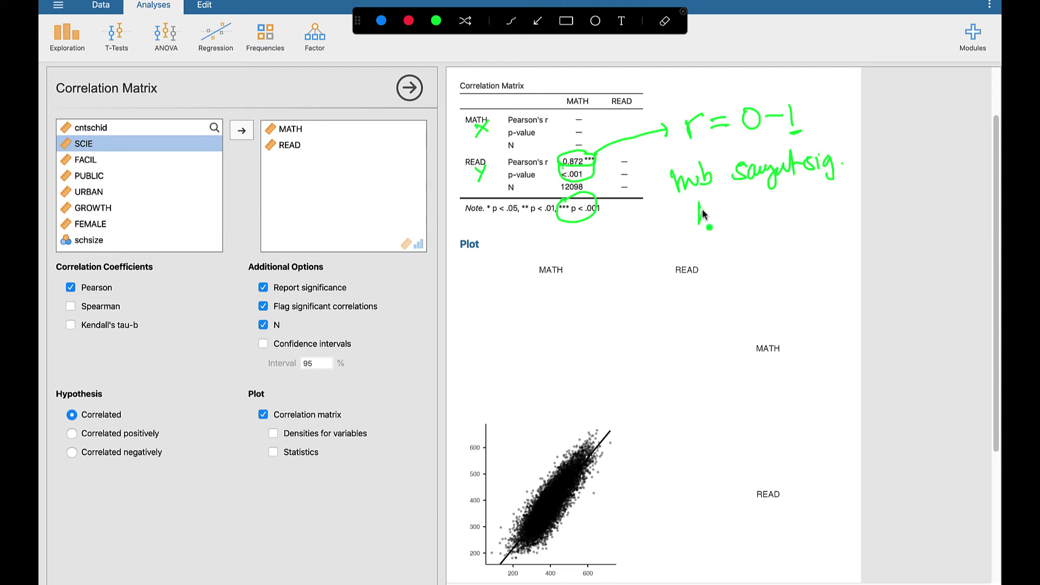
pyautogui.moveTo(702, 209)
pyautogui.mouseDown()
pyautogui.moveTo(713, 219)
pyautogui.moveTo(784, 199)
pyautogui.moveTo(912, 192)
pyautogui.mouseUp()
pyautogui.click(917, 197)
pyautogui.moveTo(717, 235); pyautogui.dragTo(735, 232)
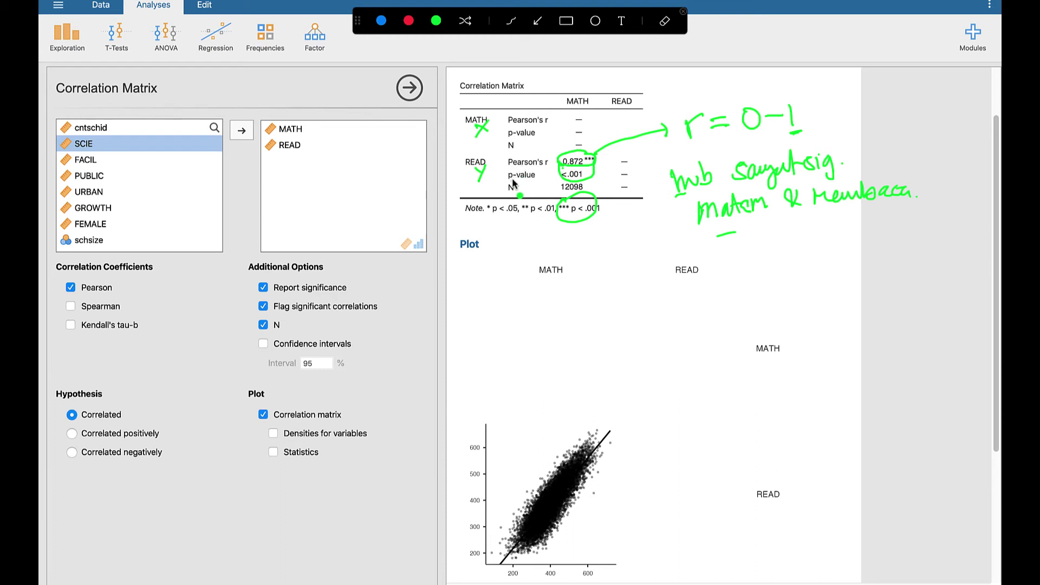
# Mark READ as Y and MATH as X with red arrows on the plot, and label the scatterplot's axes Y and X.
pyautogui.click(409, 22)
pyautogui.moveTo(747, 492)
pyautogui.mouseDown()
pyautogui.moveTo(682, 488)
pyautogui.moveTo(674, 519)
pyautogui.mouseUp()
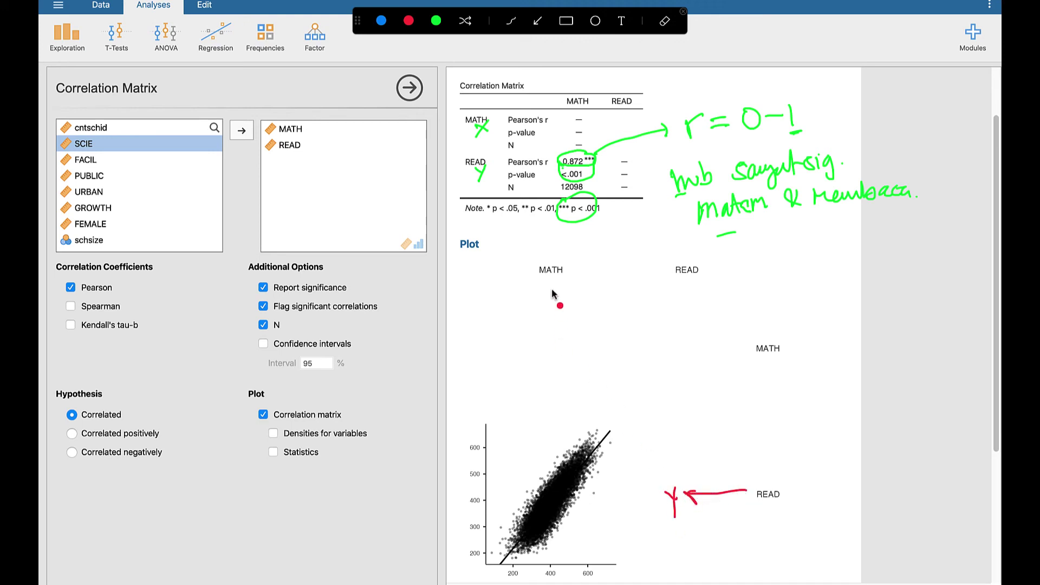
pyautogui.moveTo(543, 338); pyautogui.dragTo(546, 371)
pyautogui.moveTo(546, 358); pyautogui.dragTo(534, 373)
pyautogui.moveTo(616, 545)
pyautogui.mouseDown()
pyautogui.moveTo(628, 560)
pyautogui.moveTo(616, 561)
pyautogui.mouseUp()
pyautogui.moveTo(474, 412); pyautogui.dragTo(481, 432)
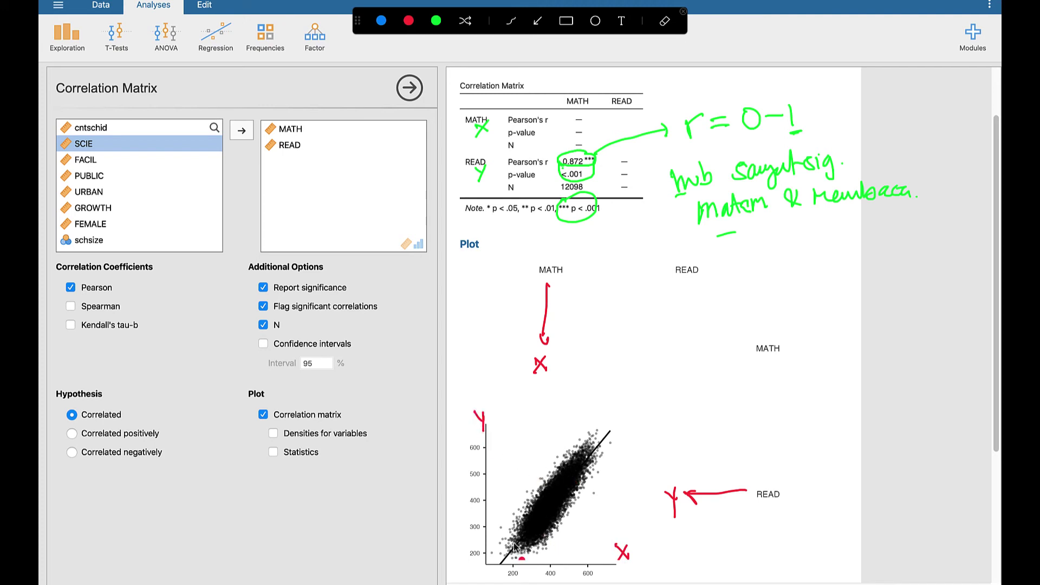
# Mark the scatterplot's low-score cluster with guide lines to both axes, draw an upward arrow, and outline the high-score cluster in red.
pyautogui.moveTo(519, 532)
pyautogui.mouseDown()
pyautogui.moveTo(525, 544)
pyautogui.moveTo(530, 533)
pyautogui.moveTo(527, 543)
pyautogui.moveTo(541, 538)
pyautogui.moveTo(534, 523)
pyautogui.moveTo(546, 542)
pyautogui.moveTo(522, 547)
pyautogui.moveTo(537, 558)
pyautogui.moveTo(522, 524)
pyautogui.moveTo(539, 560)
pyautogui.mouseUp()
pyautogui.click(543, 550)
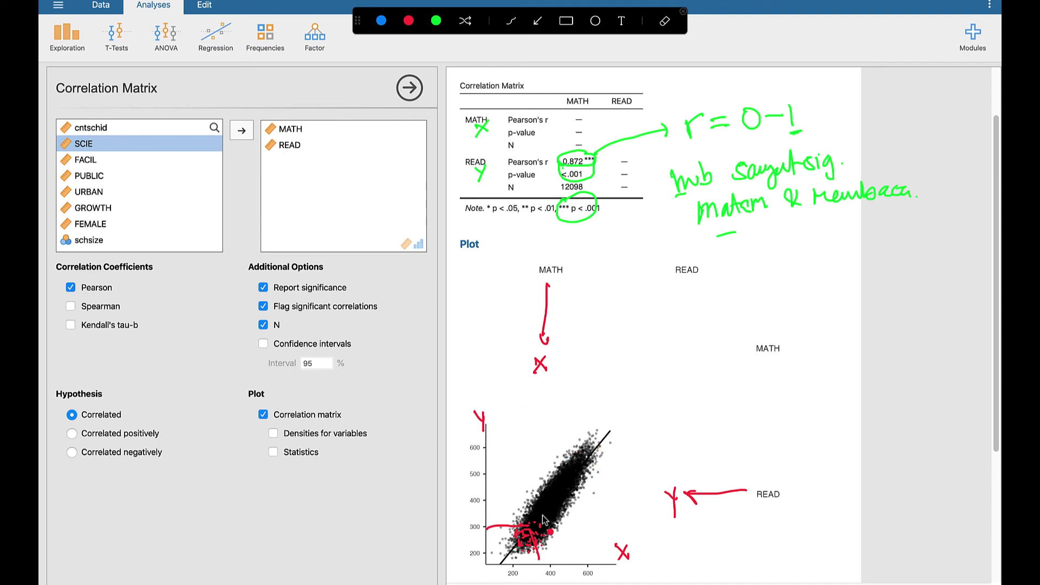
pyautogui.moveTo(542, 515); pyautogui.dragTo(561, 489)
pyautogui.moveTo(586, 431)
pyautogui.mouseDown()
pyautogui.moveTo(571, 459)
pyautogui.moveTo(597, 481)
pyautogui.mouseUp()
pyautogui.moveTo(590, 426)
pyautogui.mouseDown()
pyautogui.moveTo(605, 461)
pyautogui.moveTo(596, 479)
pyautogui.mouseUp()
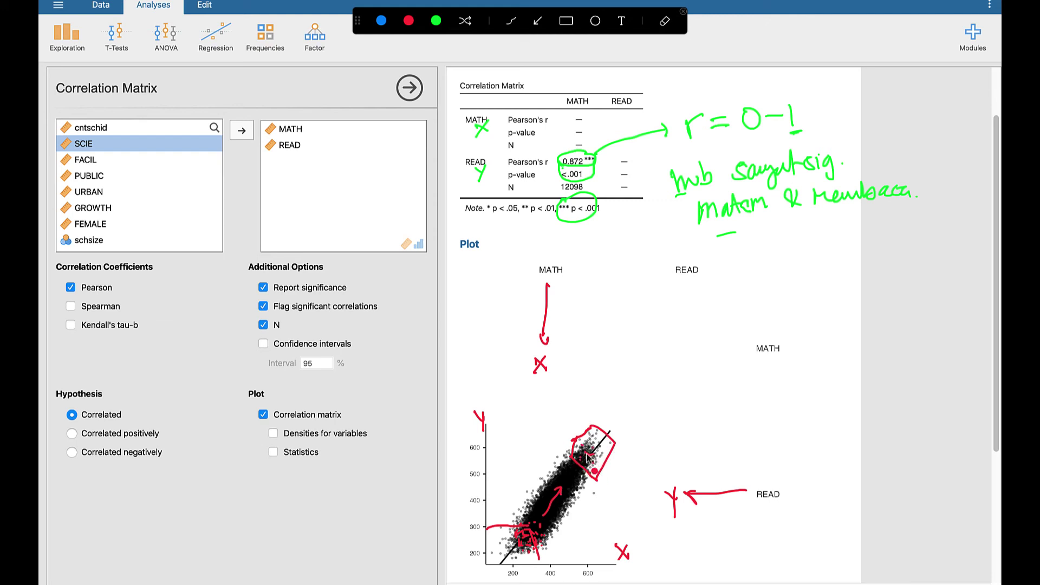
# Draw dashed red guide lines from the high-score cluster to the scatterplot's Y and X axes.
pyautogui.moveTo(527, 444); pyautogui.dragTo(529, 445)
pyautogui.moveTo(549, 445); pyautogui.dragTo(573, 443)
pyautogui.moveTo(594, 480); pyautogui.dragTo(597, 531)
pyautogui.moveTo(598, 538); pyautogui.dragTo(598, 561)
# Handwrite "→ hipotesis korelasional." in red above the scatterplot and underline the start of both words.
pyautogui.moveTo(643, 321)
pyautogui.mouseDown()
pyautogui.moveTo(729, 300)
pyautogui.moveTo(748, 306)
pyautogui.moveTo(772, 282)
pyautogui.moveTo(811, 295)
pyautogui.moveTo(940, 257)
pyautogui.mouseUp()
pyautogui.moveTo(820, 298); pyautogui.dragTo(827, 295)
pyautogui.moveTo(670, 326); pyautogui.dragTo(681, 325)
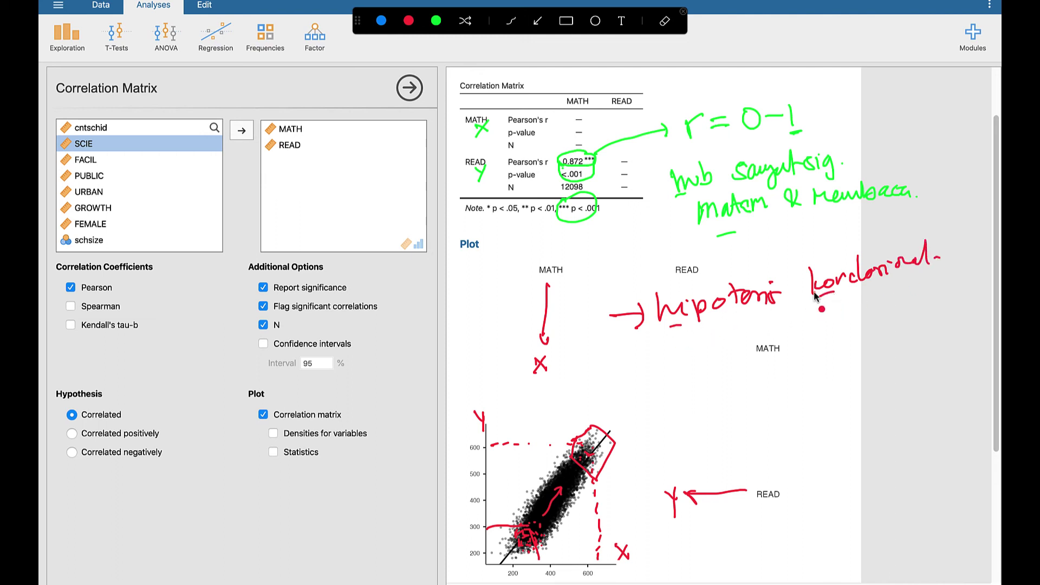